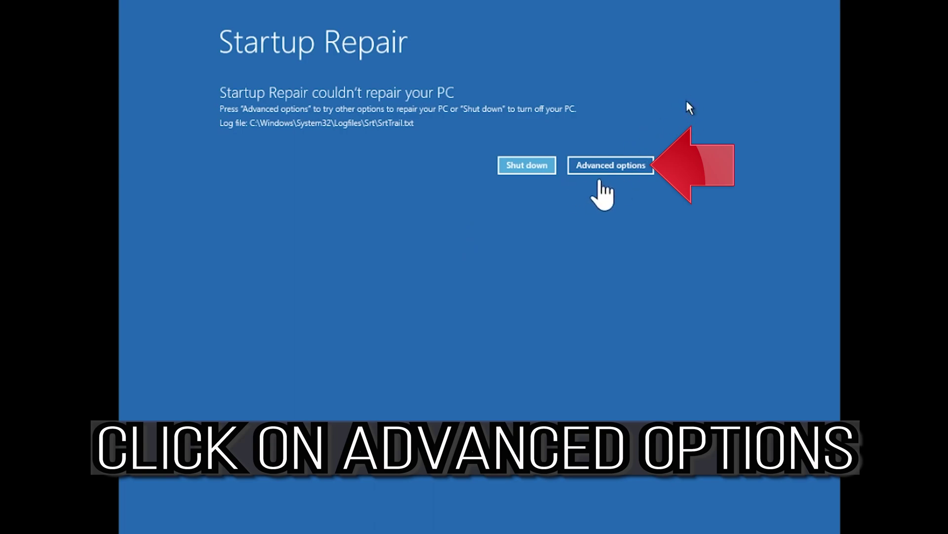
# Step: Leave the failed Startup Repair screen for the Advanced options page, passing through Troubleshoot
pyautogui.click(592, 165)
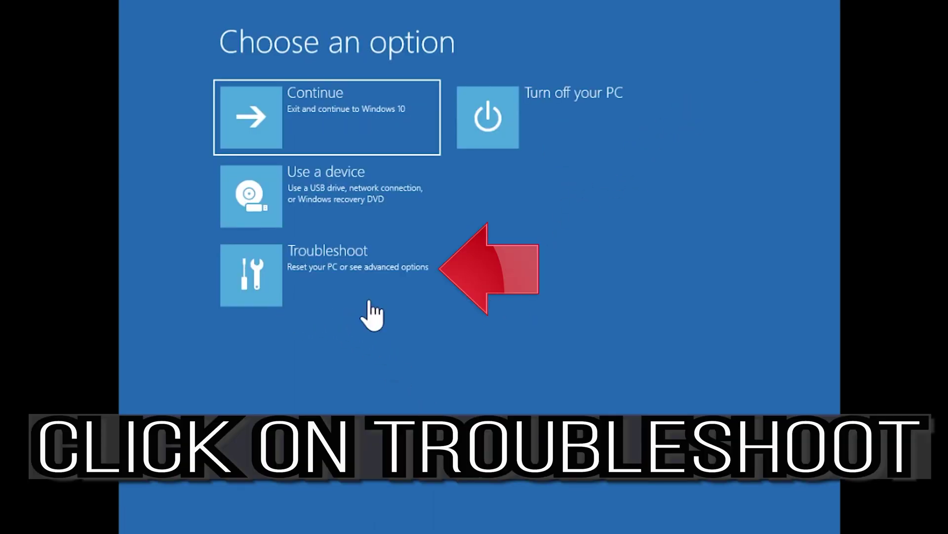
pyautogui.click(316, 292)
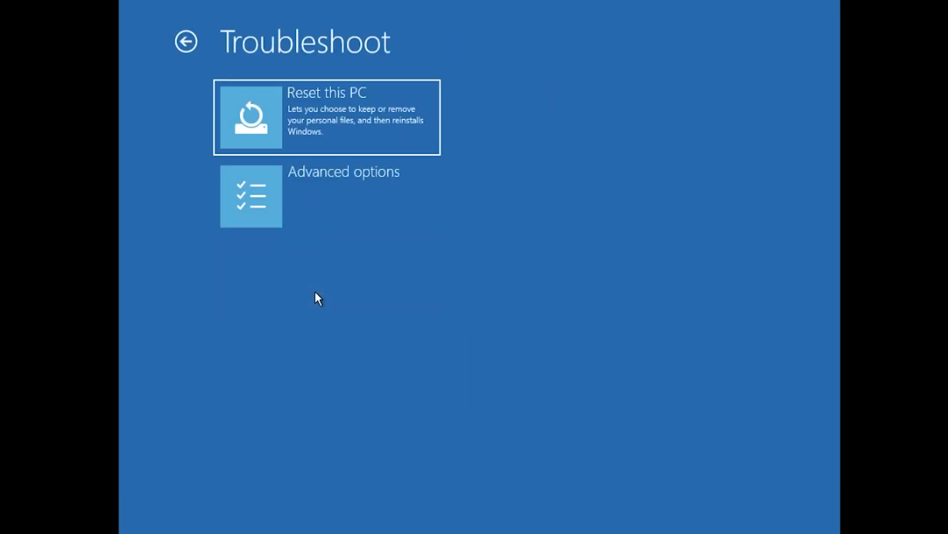
pyautogui.click(417, 203)
# Step: Run Startup Repair from the Advanced options page until it asks for an account
pyautogui.click(408, 196)
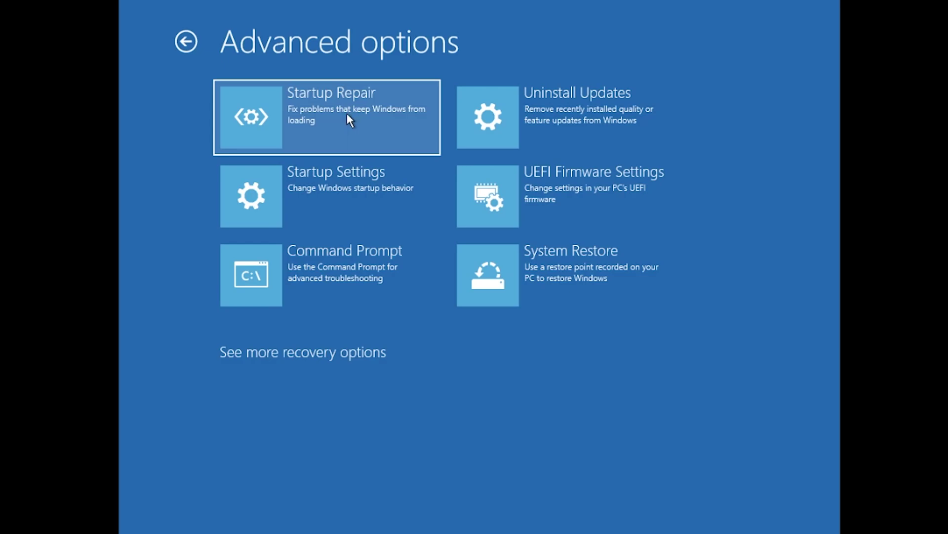
pyautogui.click(347, 113)
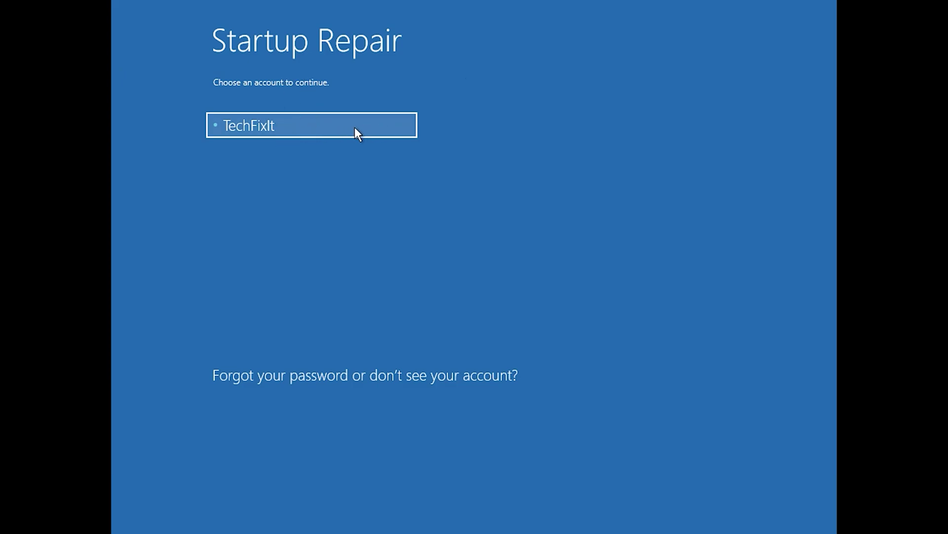
# Step: Continue Startup Repair with the listed account and a blank password so it diagnoses the PC
pyautogui.click(354, 128)
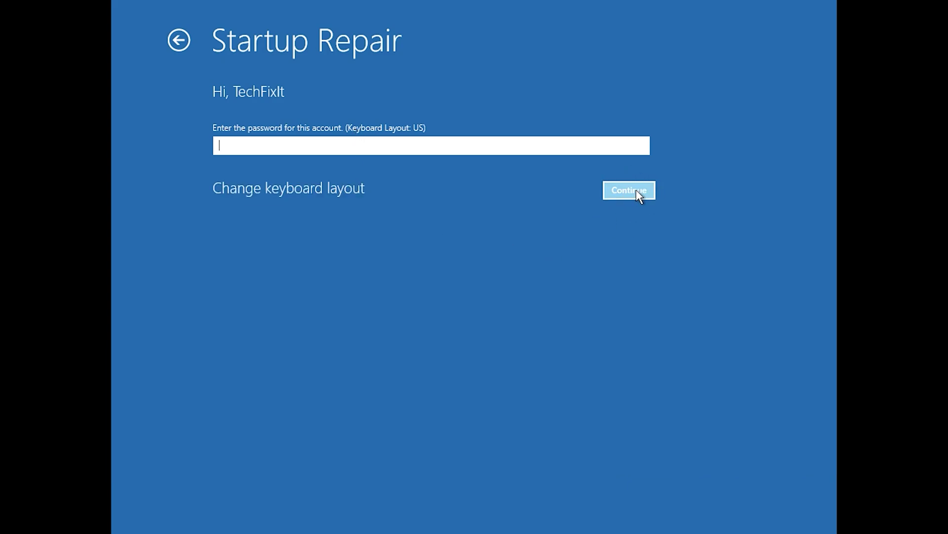
pyautogui.click(629, 190)
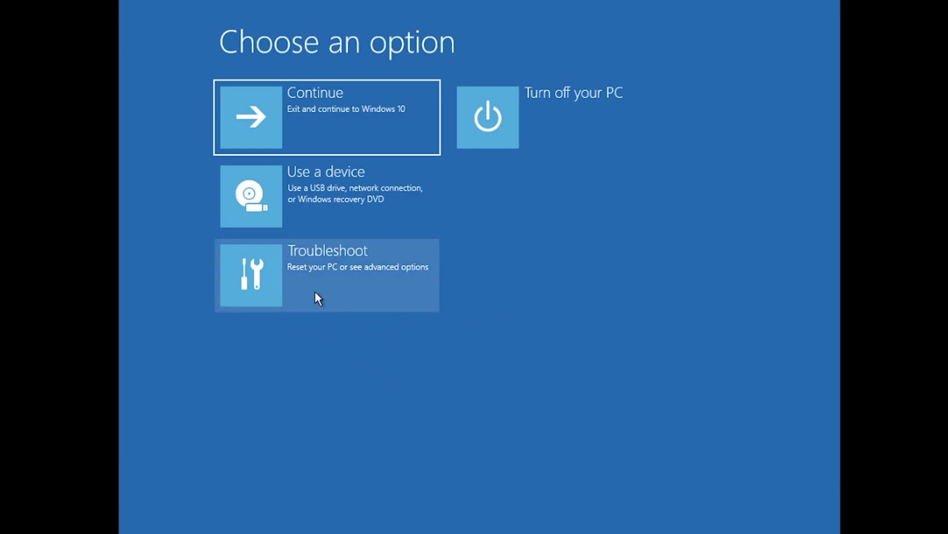
# Step: Launch Command Prompt from Troubleshoot > Advanced options
pyautogui.click(316, 293)
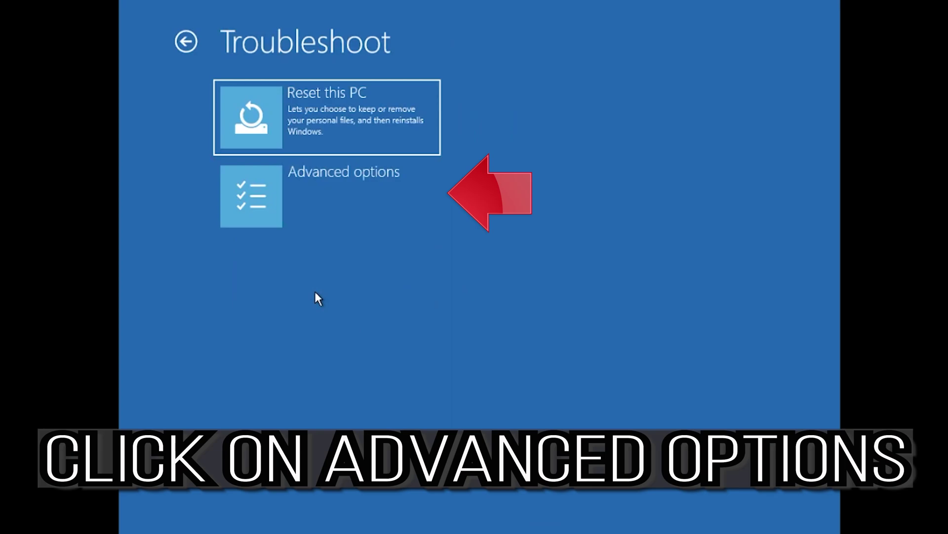
pyautogui.click(409, 197)
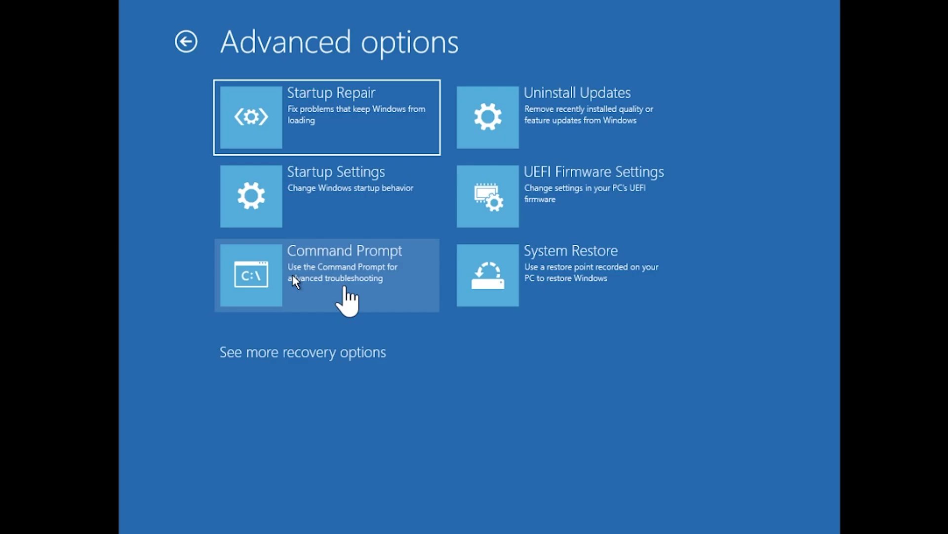
pyautogui.click(345, 286)
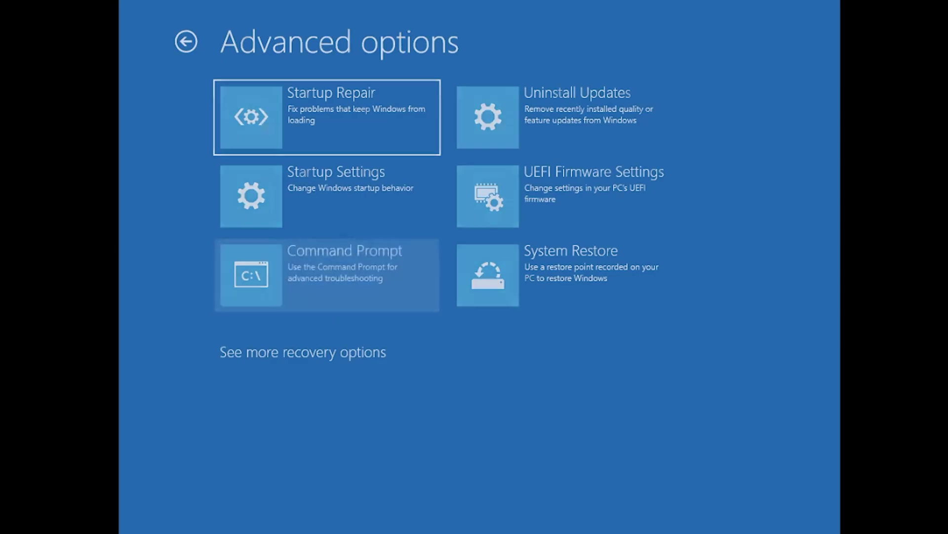
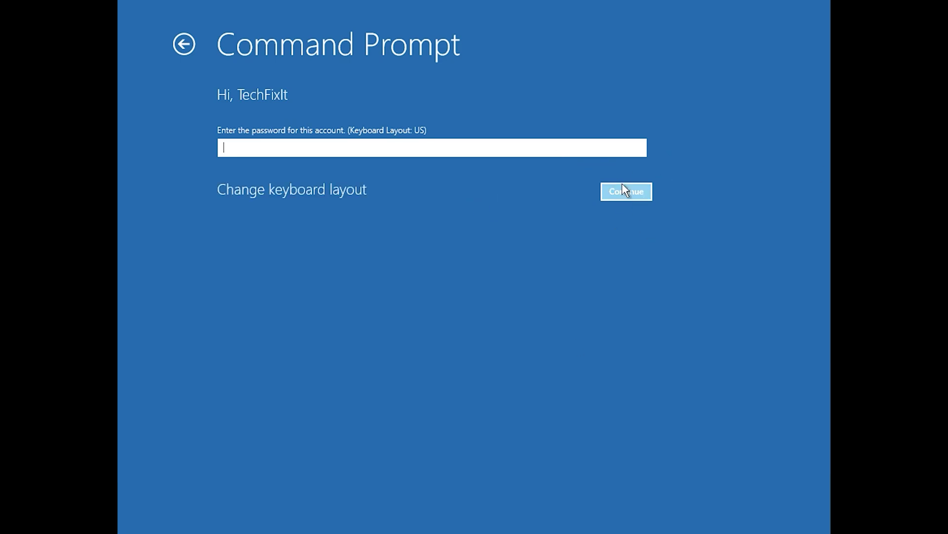
# Step: At the administrator command prompt, run bootrec /fixmbr and then bootrec /fixboot
pyautogui.click(625, 191)
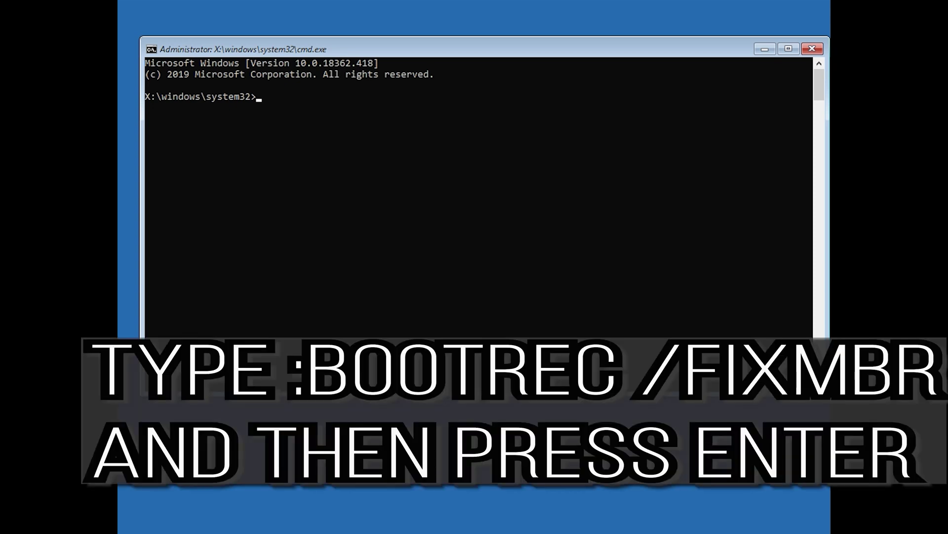
pyautogui.write('bootrec /fixmbr')
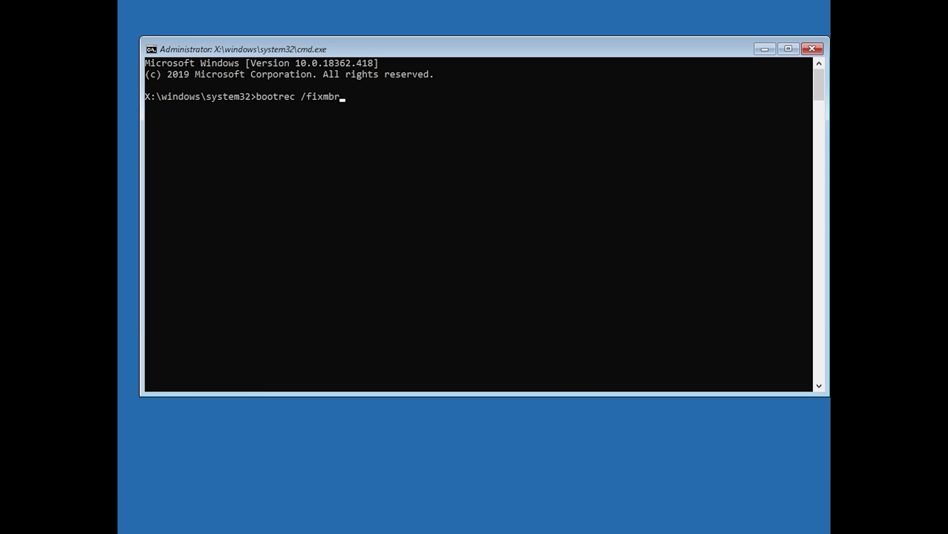
pyautogui.press('Return')
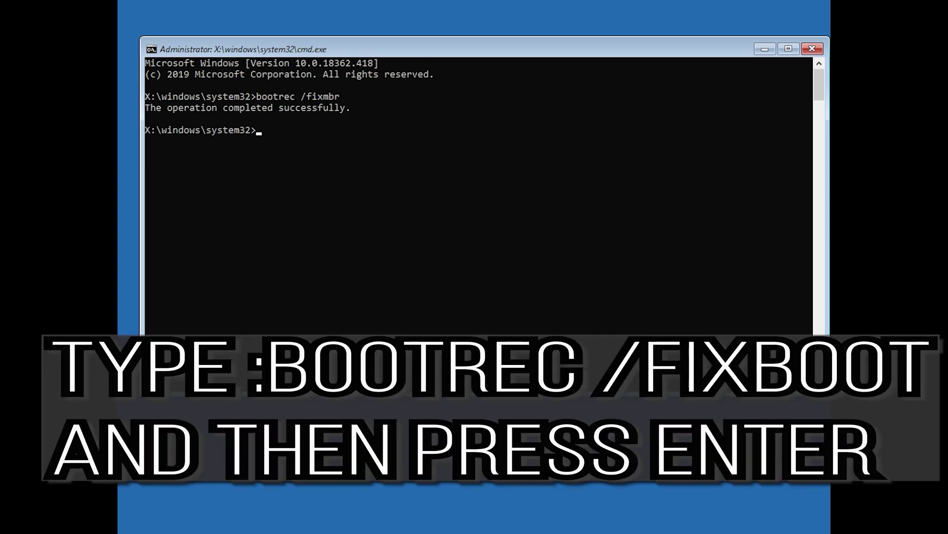
pyautogui.write('bootrec /fixboot')
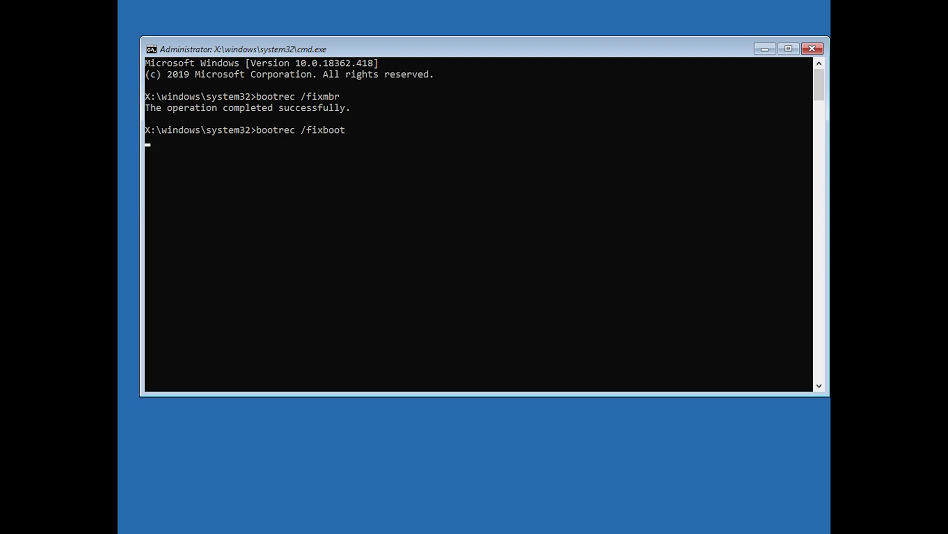
pyautogui.press('Return')
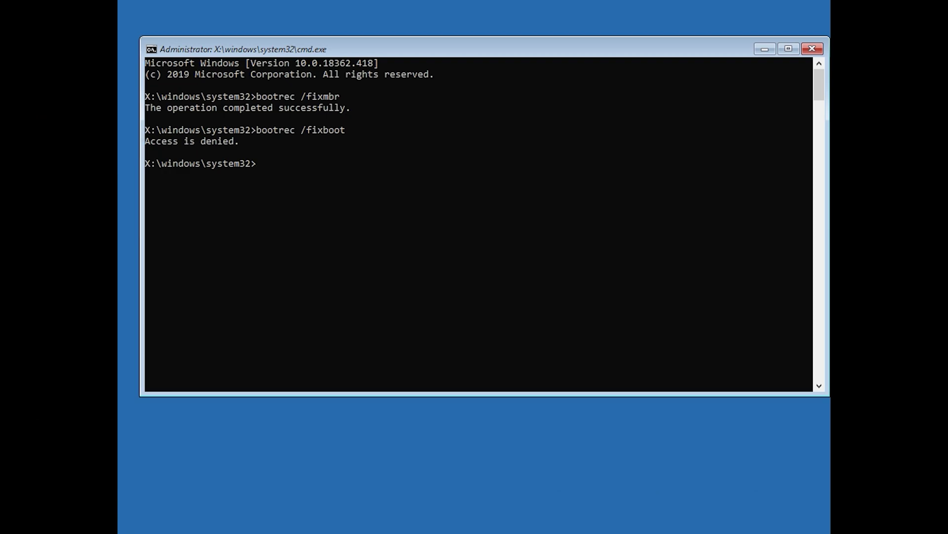
# Step: Run bootsect /nt60 sys to update the NTFS boot code, then rerun bootrec /fixboot
pyautogui.write('bootsect')
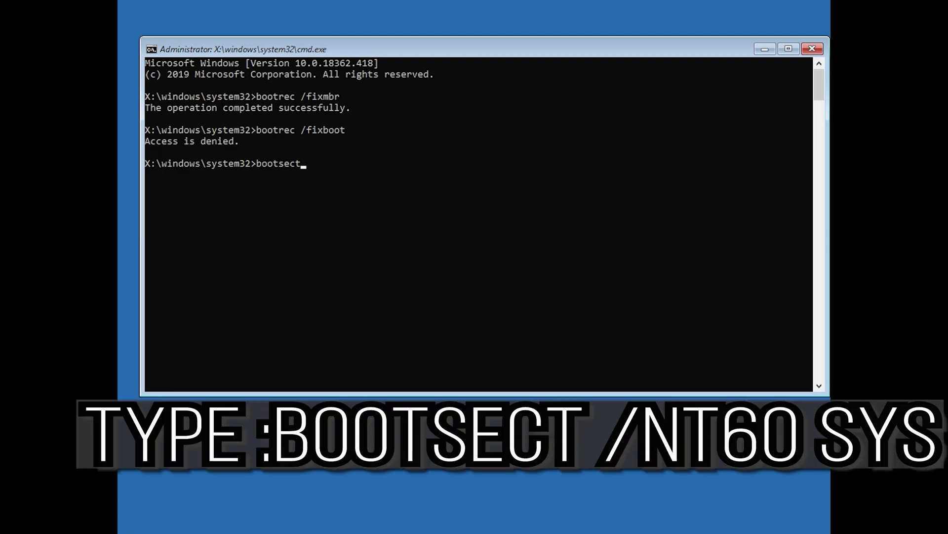
pyautogui.write(' /nt60 sys')
pyautogui.press('Return')
pyautogui.write('boot')
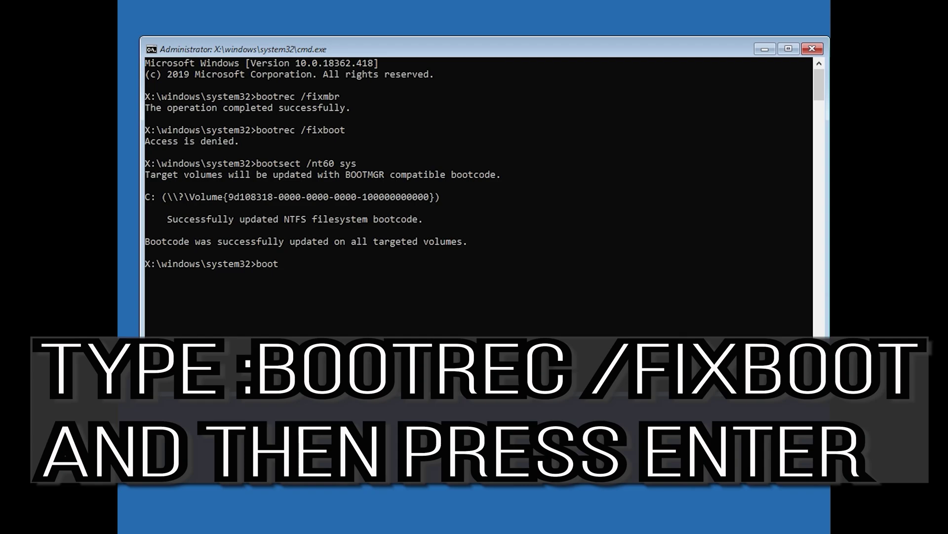
pyautogui.write('rec /fixboot')
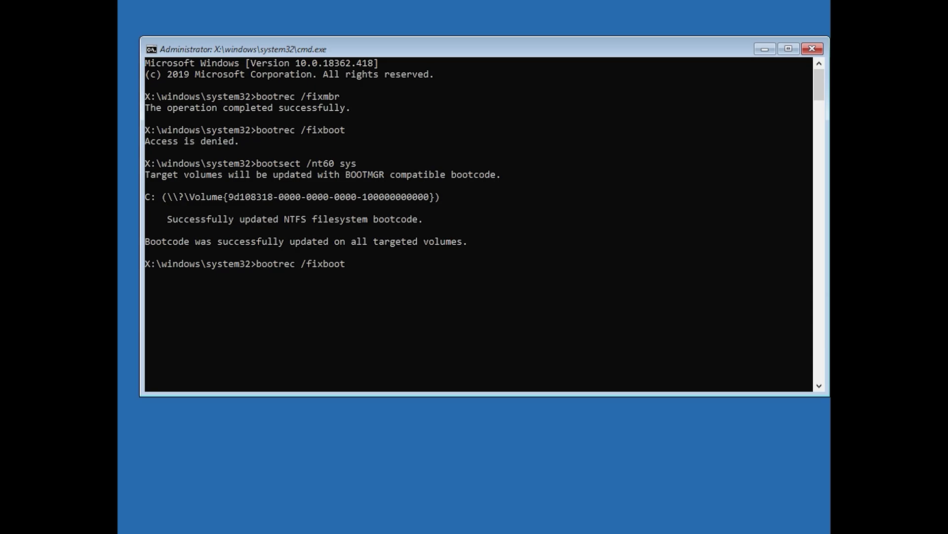
pyautogui.press('Return')
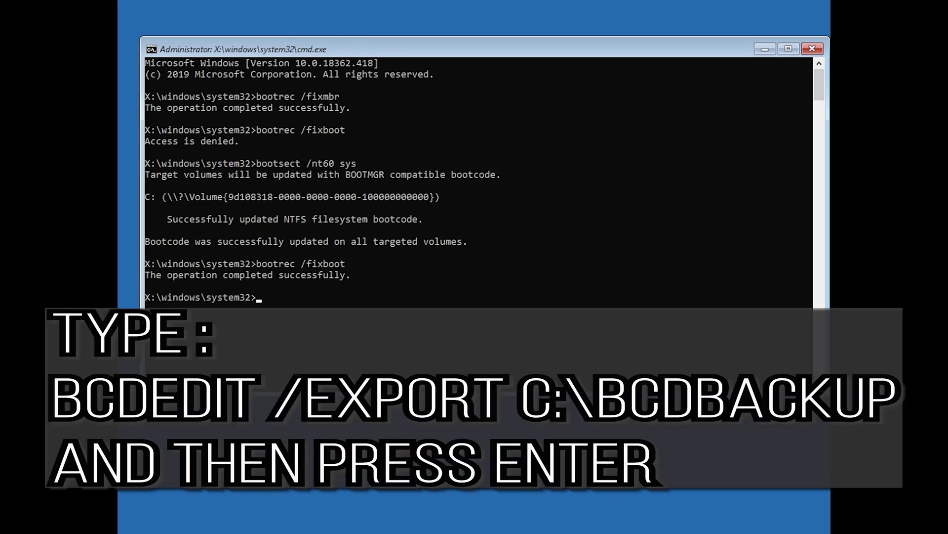
# Step: Run bcdedit /export c:\bcdbackup, then attrib c:\boot\bcd -h -r -s
pyautogui.write('bcdedit /export c')
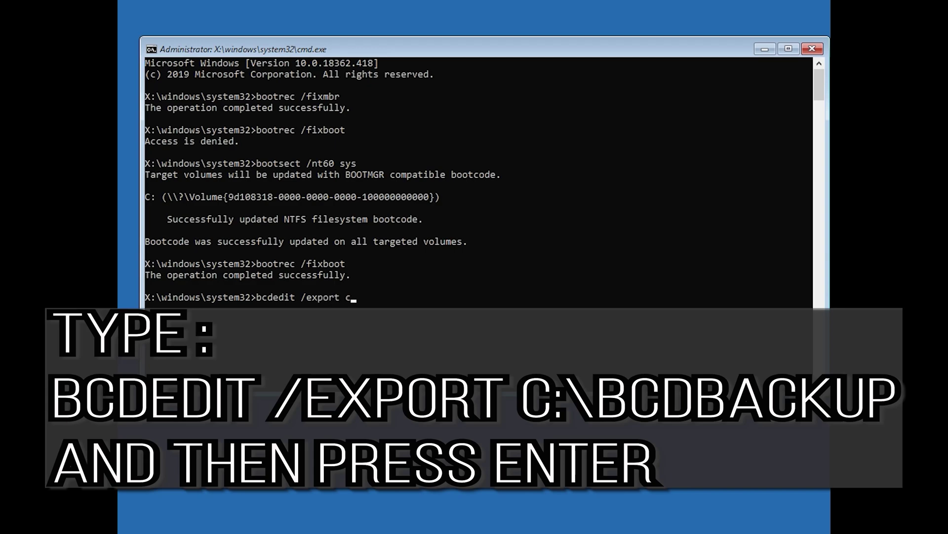
pyautogui.write(':\\bcdbackup')
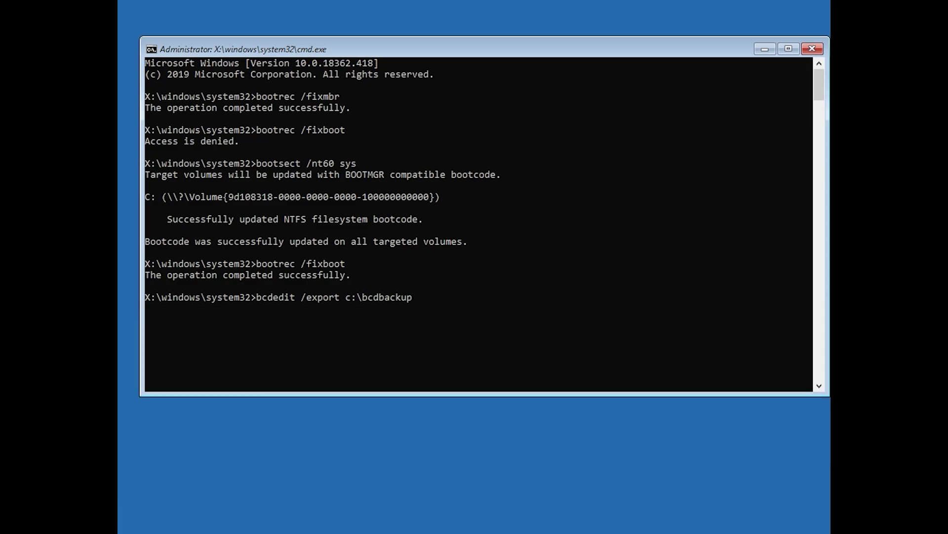
pyautogui.press('Return')
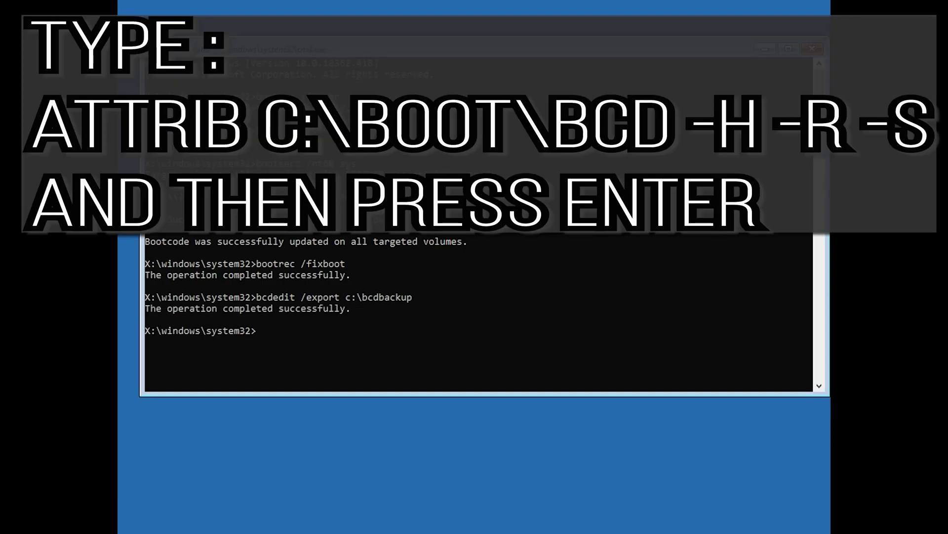
pyautogui.write('attrib c:\\boot\\bcd')
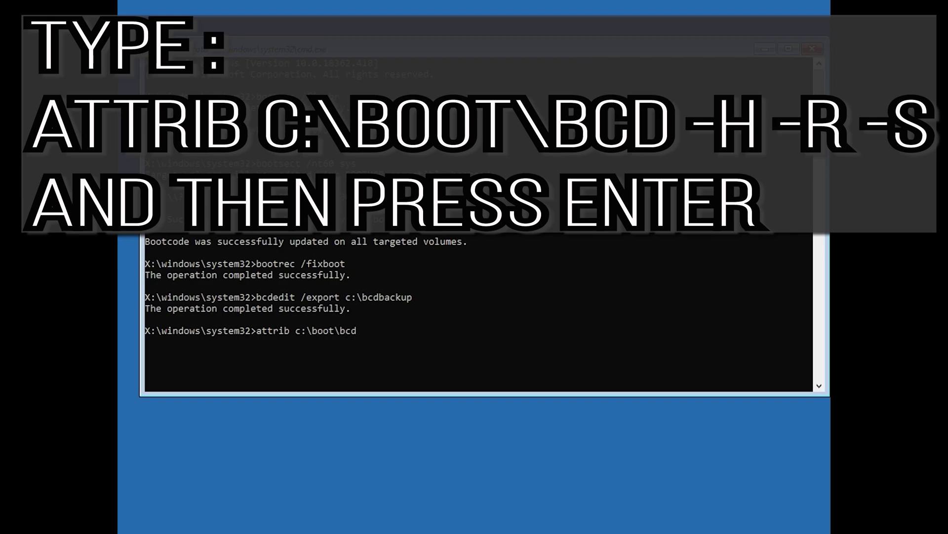
pyautogui.write(' -h -r -s')
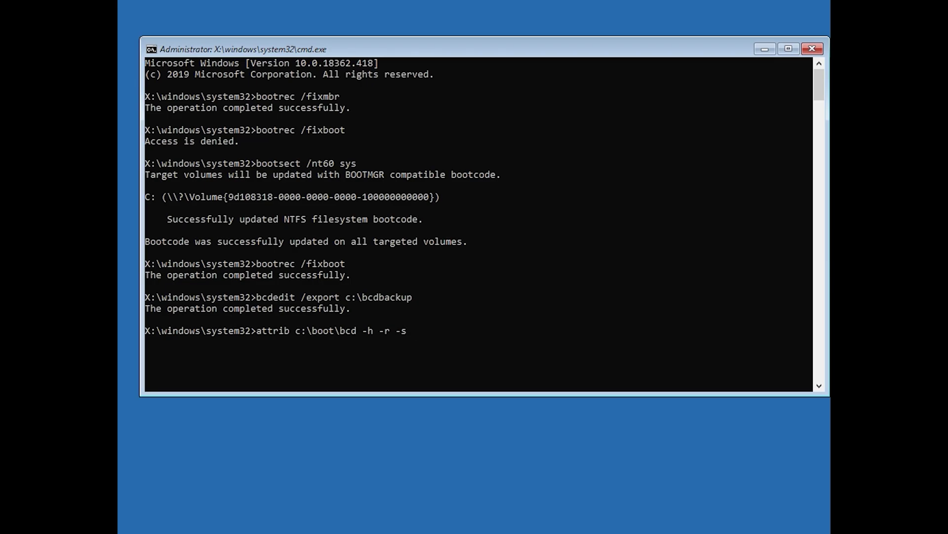
pyautogui.press('Return')
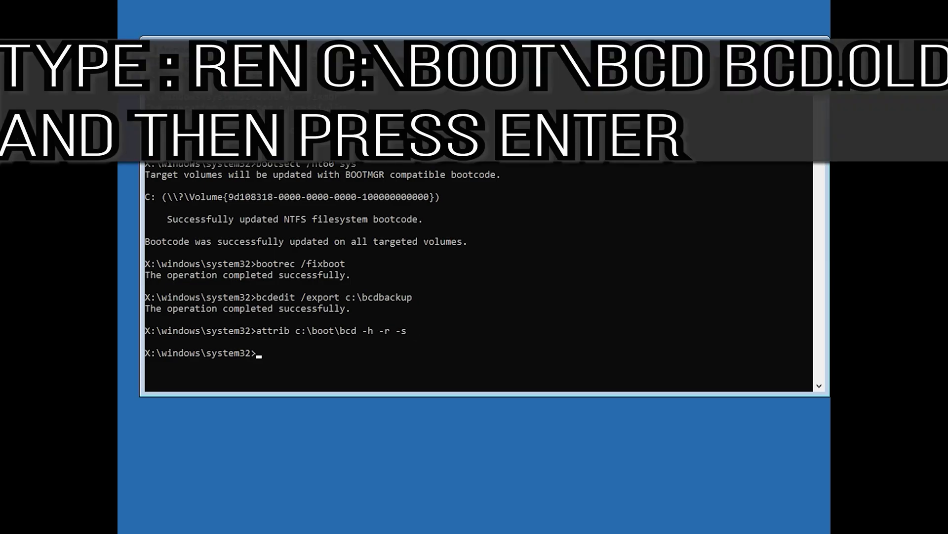
# Step: Rename c:\boot\bcd to bcd.old, then run bootrec /rebuildbcd, answering y to add D:\Windows
pyautogui.write('ren c:\\boot\\bcd bcd.old')
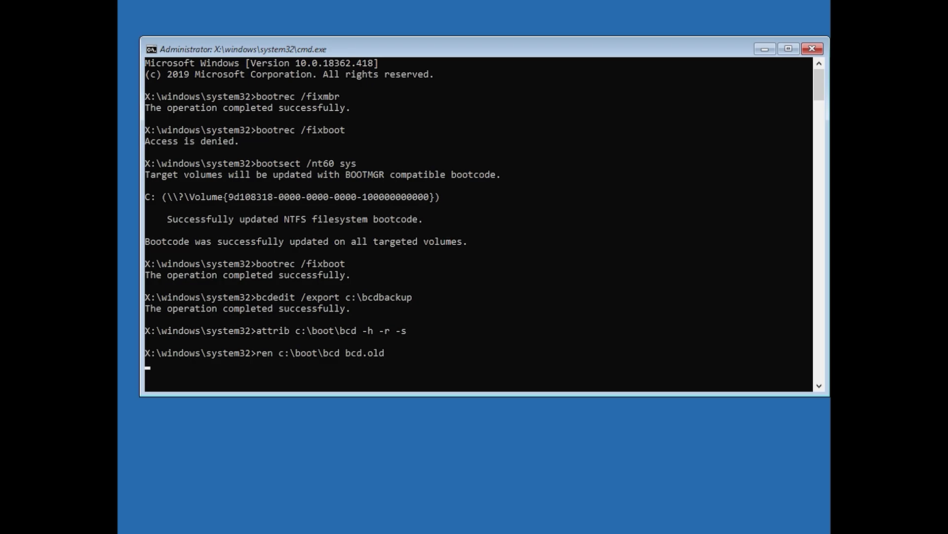
pyautogui.press('Return')
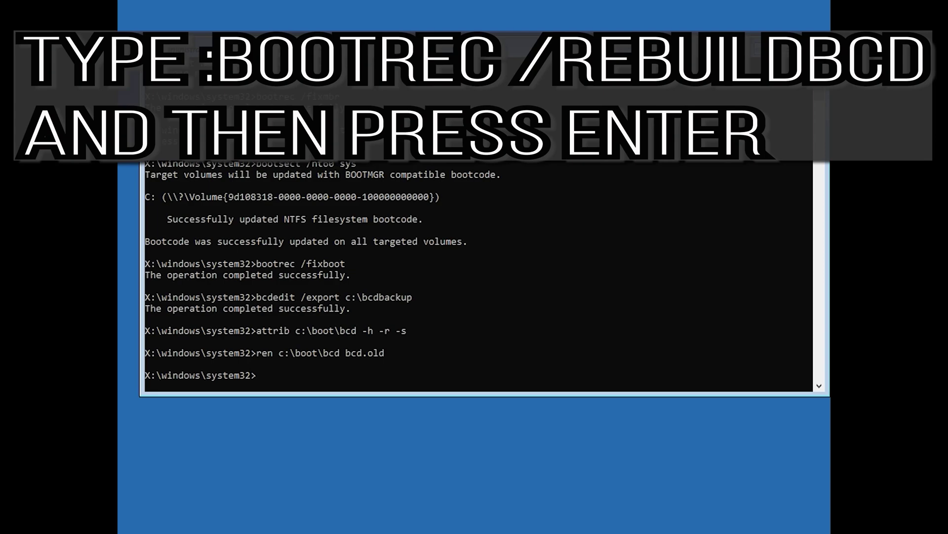
pyautogui.write('bootrec /rebuildbcd')
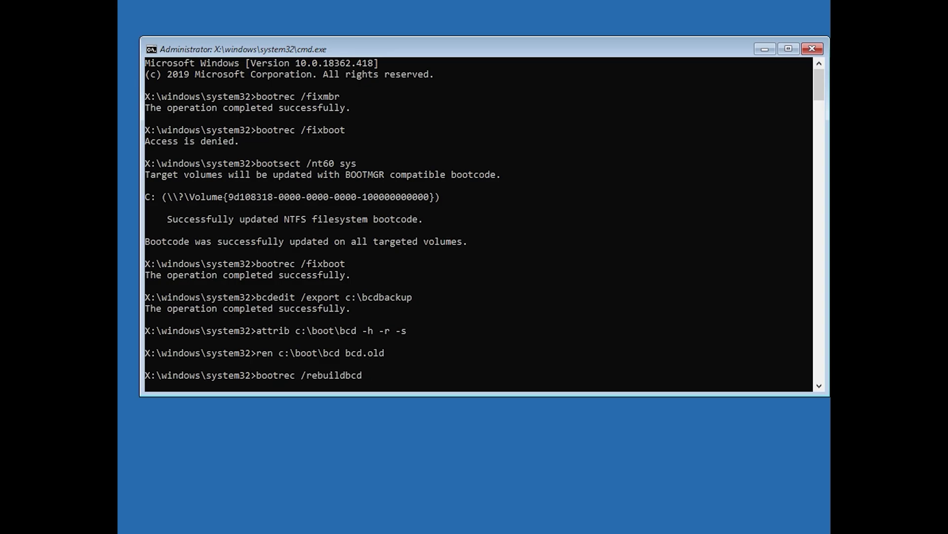
pyautogui.press('Return')
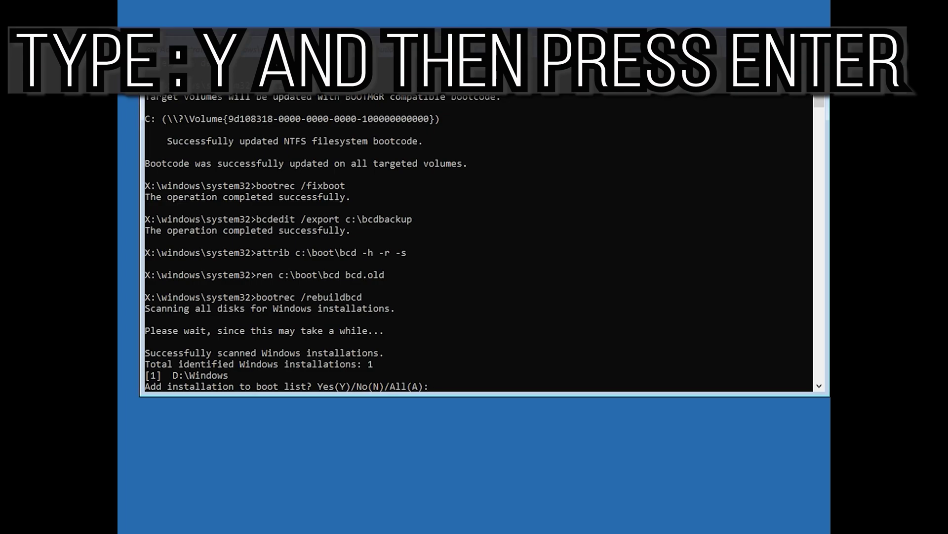
pyautogui.write('y')
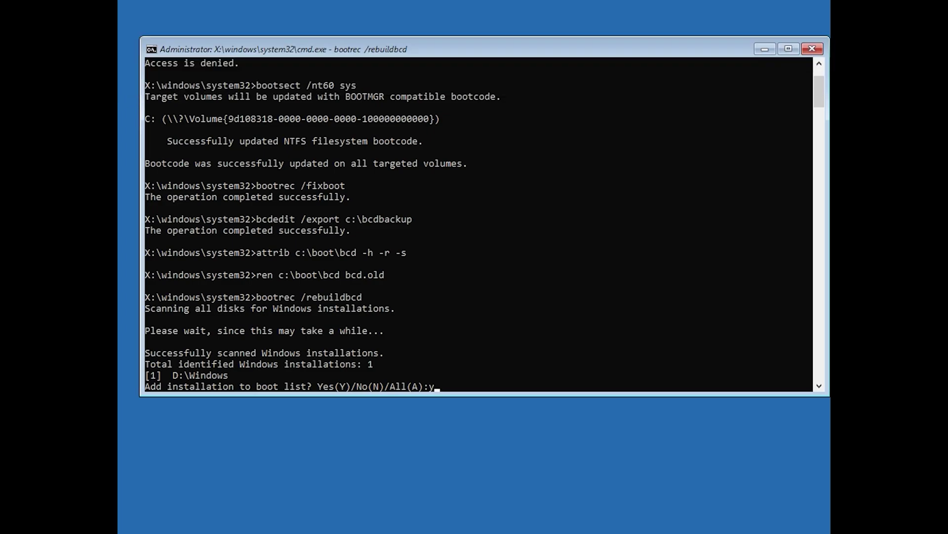
pyautogui.press('Return')
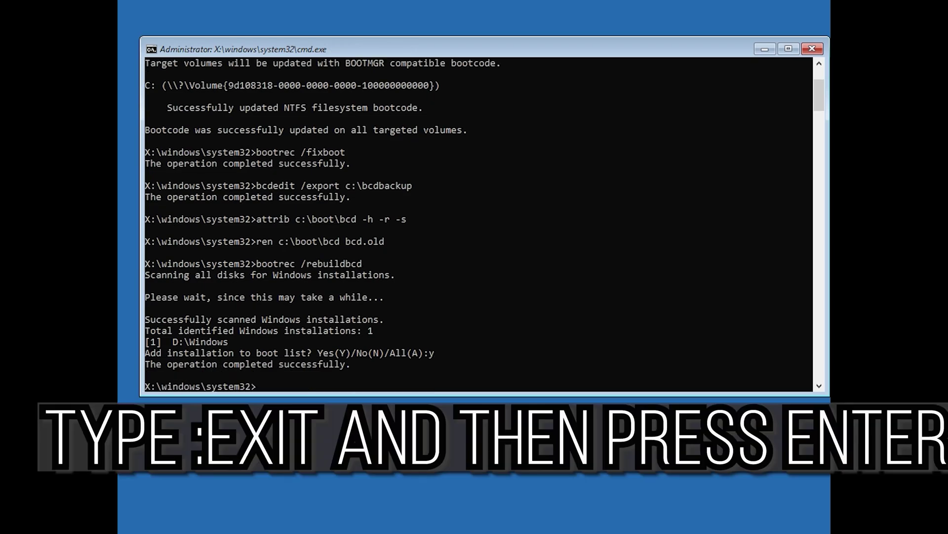
# Step: Exit the command prompt and go to Troubleshoot > Advanced options > System Restore
pyautogui.write('exit')
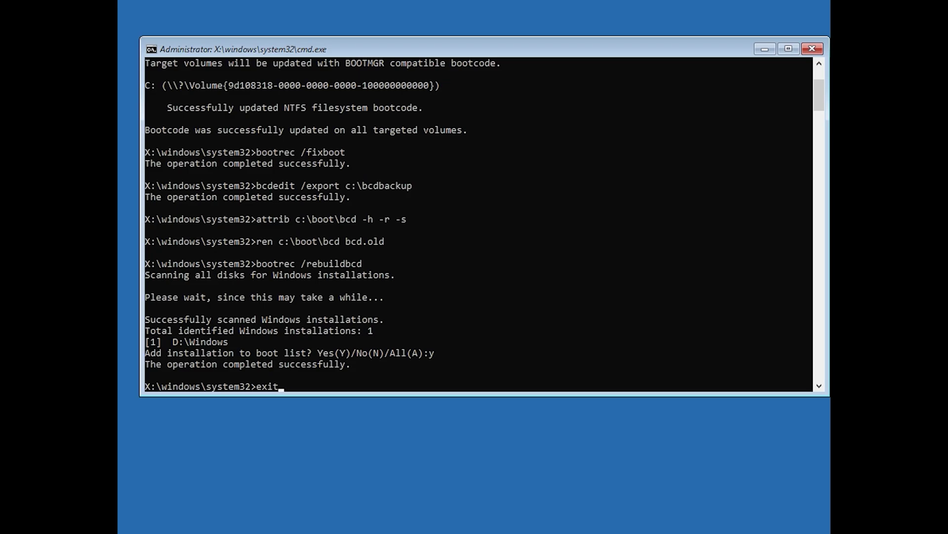
pyautogui.press('Return')
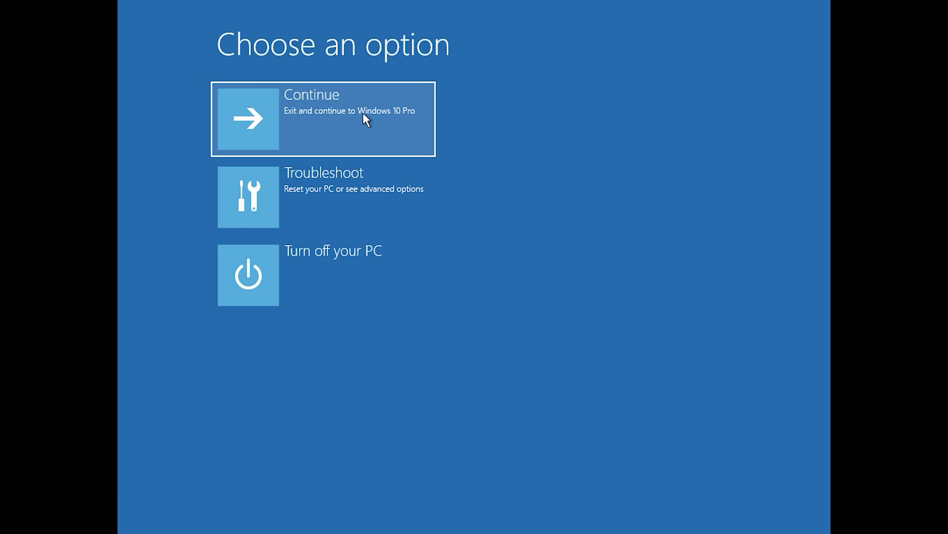
pyautogui.click(362, 112)
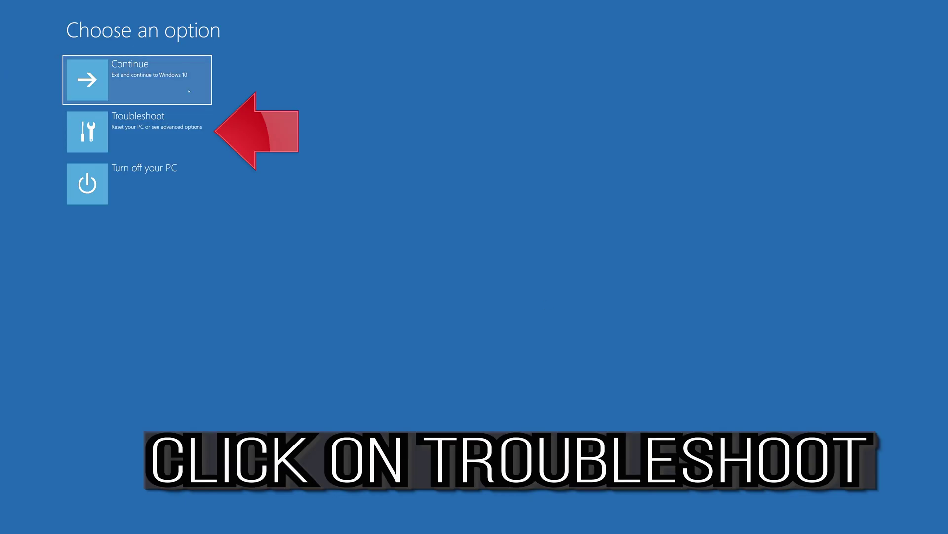
pyautogui.click(145, 135)
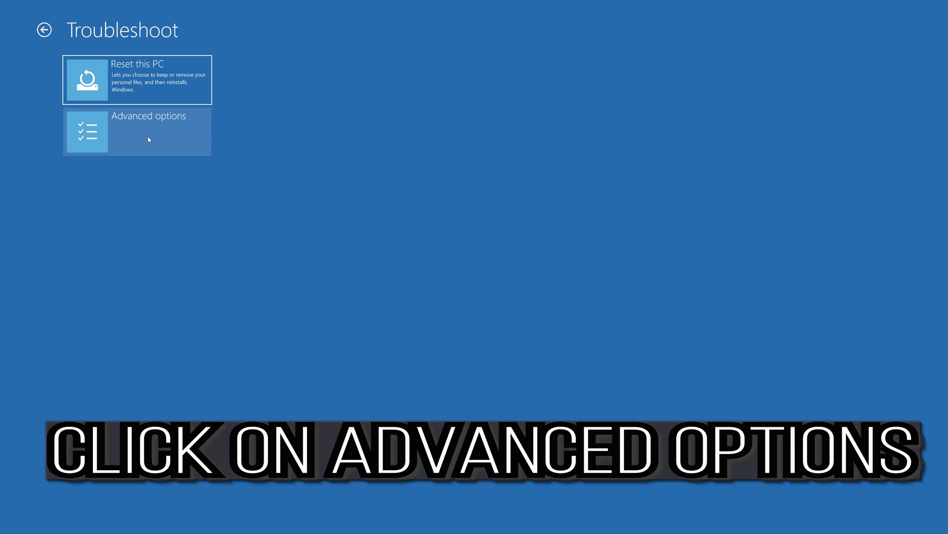
pyautogui.click(149, 139)
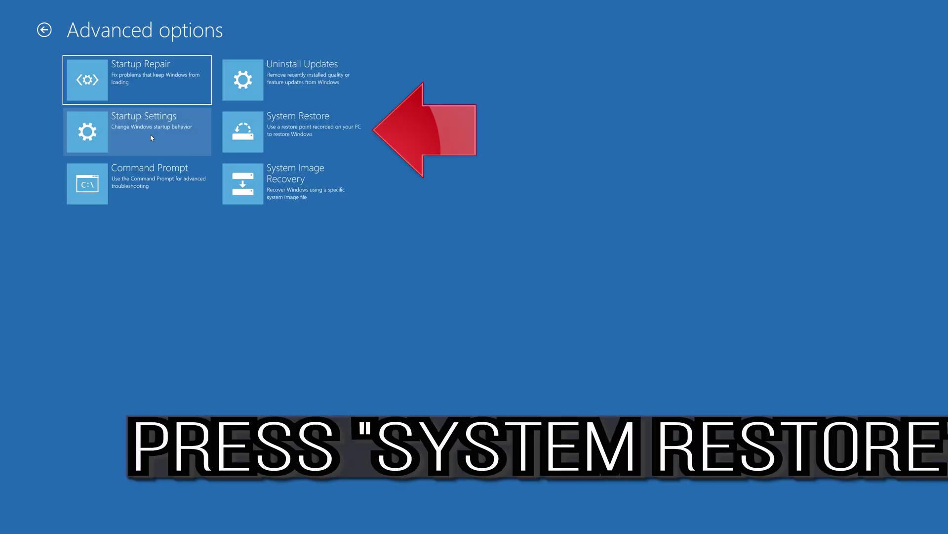
pyautogui.click(312, 144)
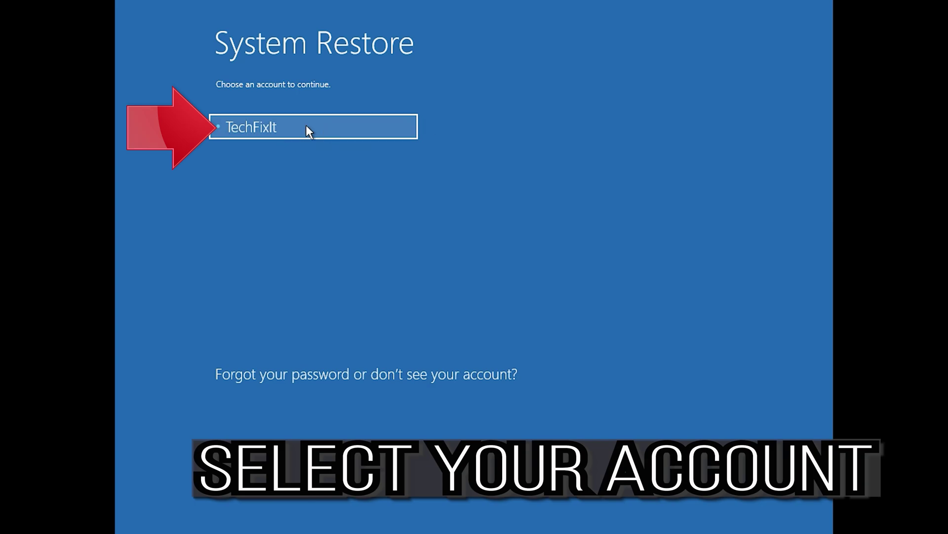
# Step: Choose the account and continue past the password prompt
pyautogui.click(322, 127)
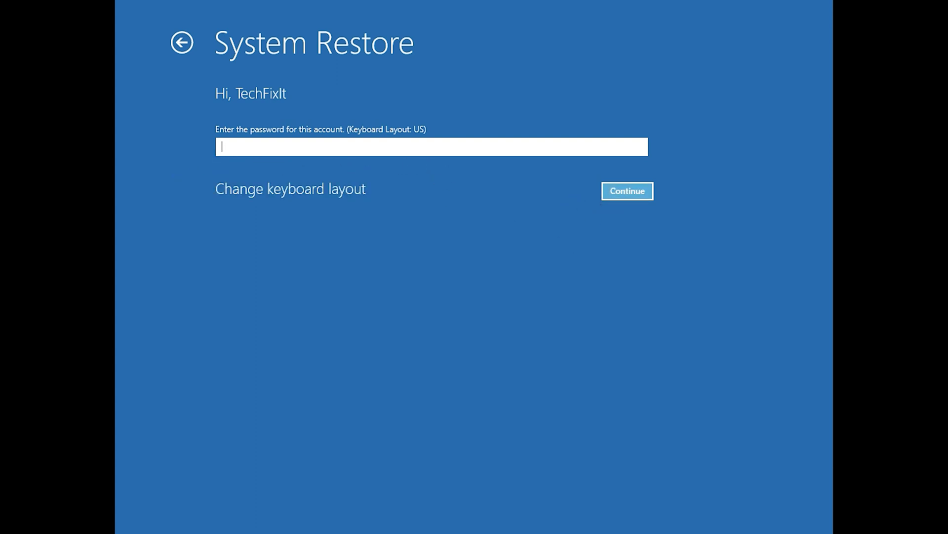
pyautogui.click(617, 193)
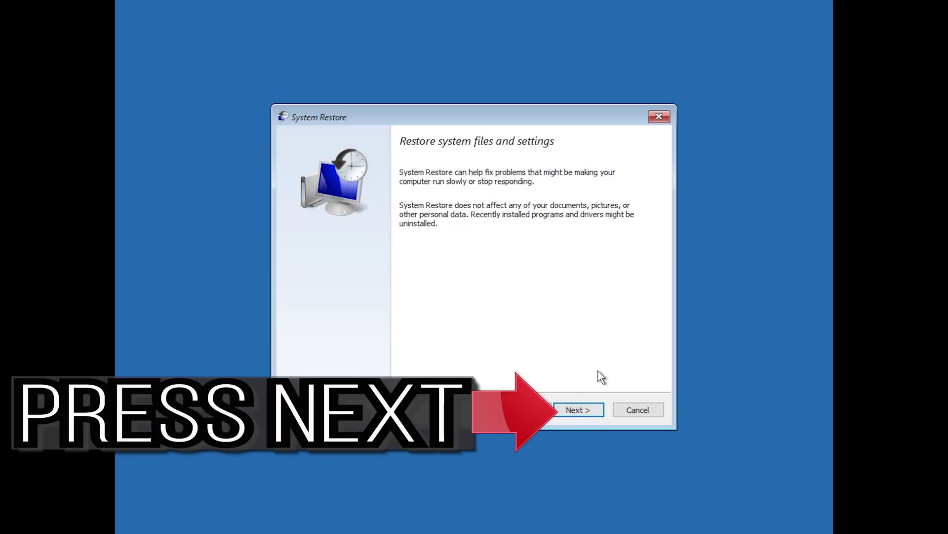
# Step: Restore Local Disk (C:) to the 1/10/2020 12:21:42 AM point and accept the warning
pyautogui.click(579, 410)
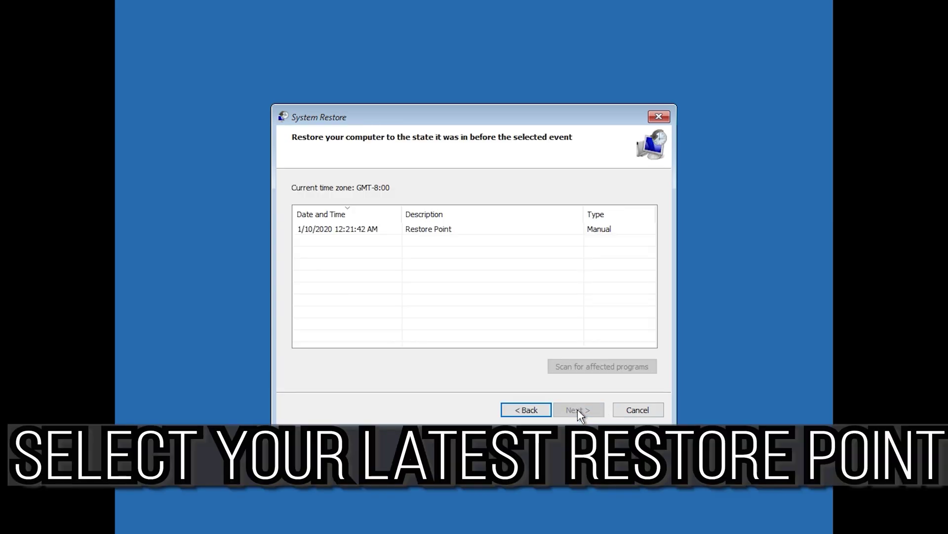
pyautogui.click(337, 230)
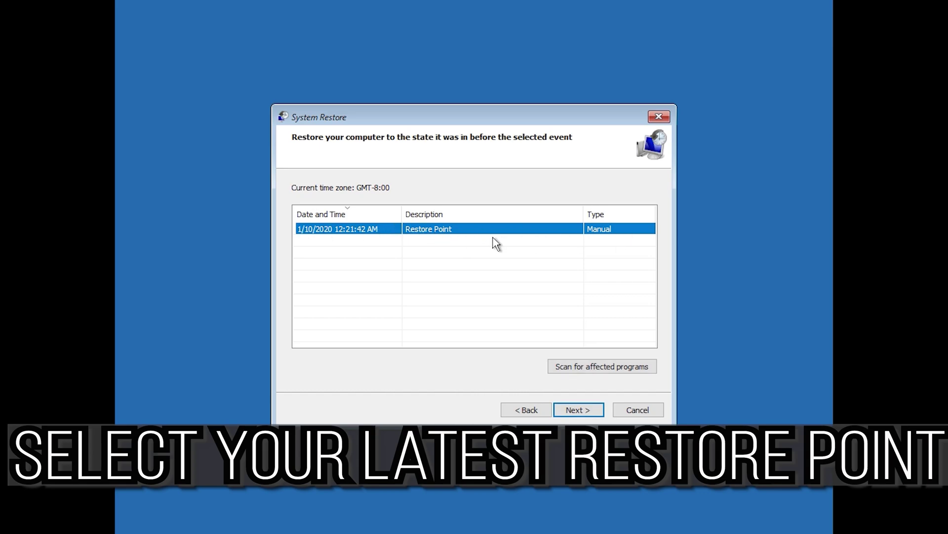
pyautogui.click(584, 419)
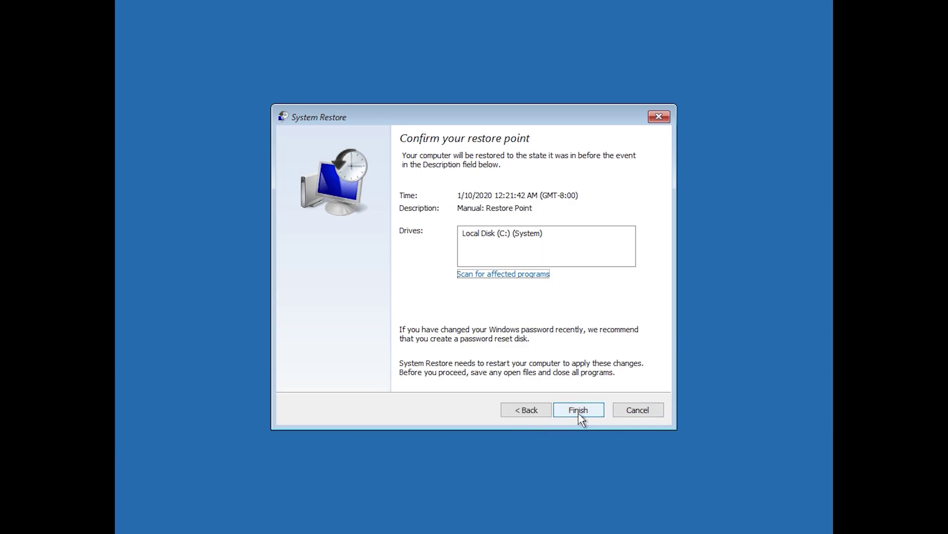
pyautogui.click(579, 414)
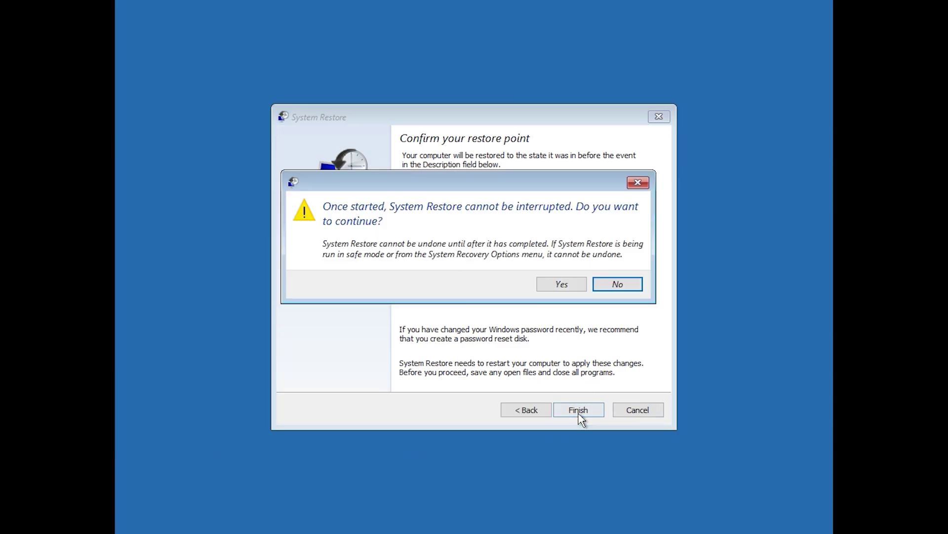
pyautogui.click(561, 289)
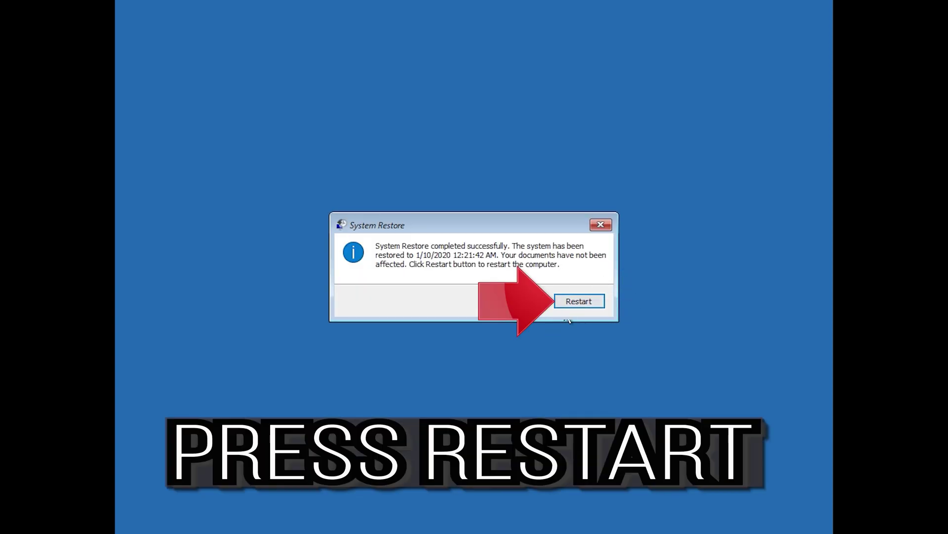
# Step: Restart the computer once System Restore reports success
pyautogui.click(571, 305)
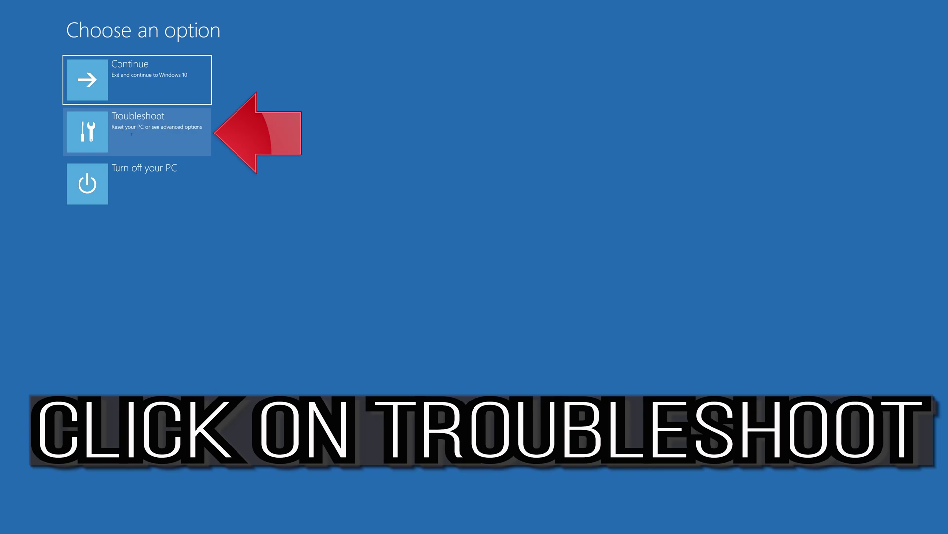
# Step: Go to Troubleshoot > Reset this PC and choose Keep my files
pyautogui.click(157, 133)
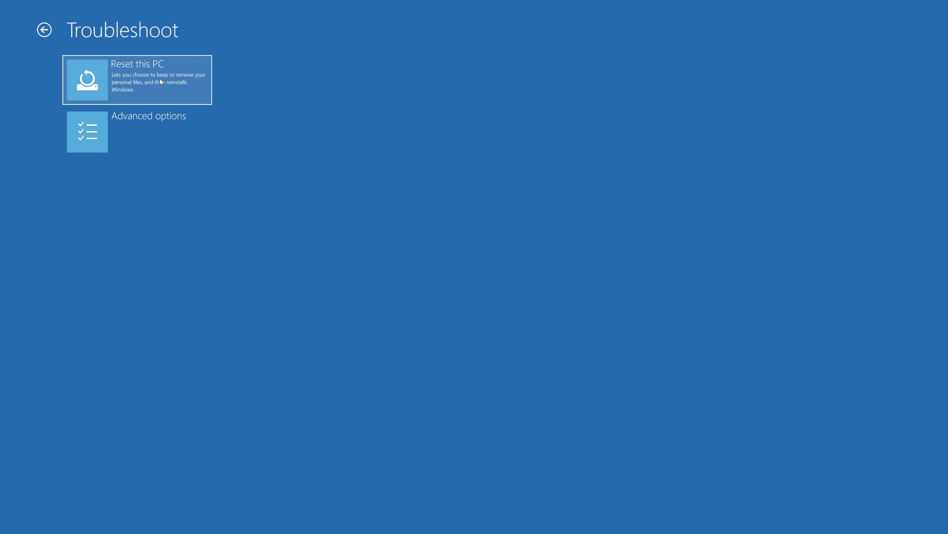
pyautogui.click(161, 82)
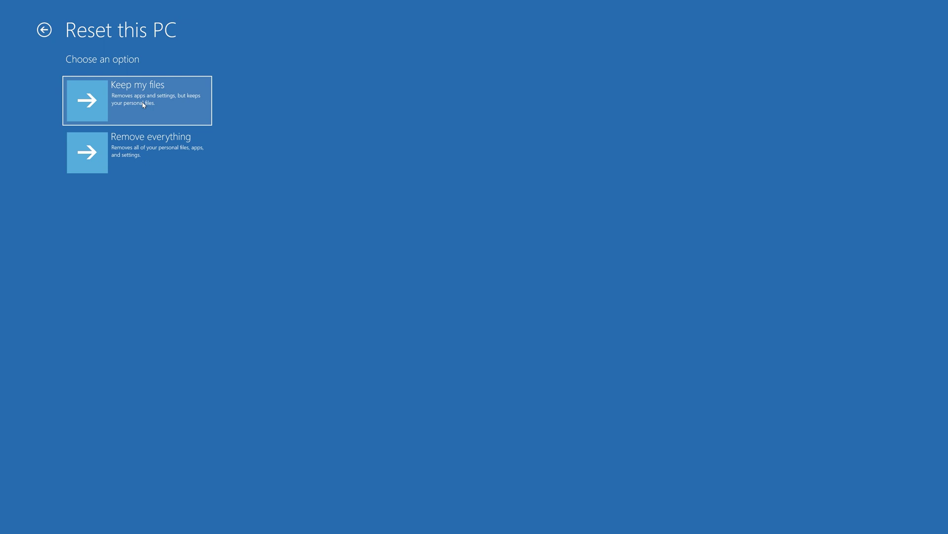
pyautogui.click(143, 105)
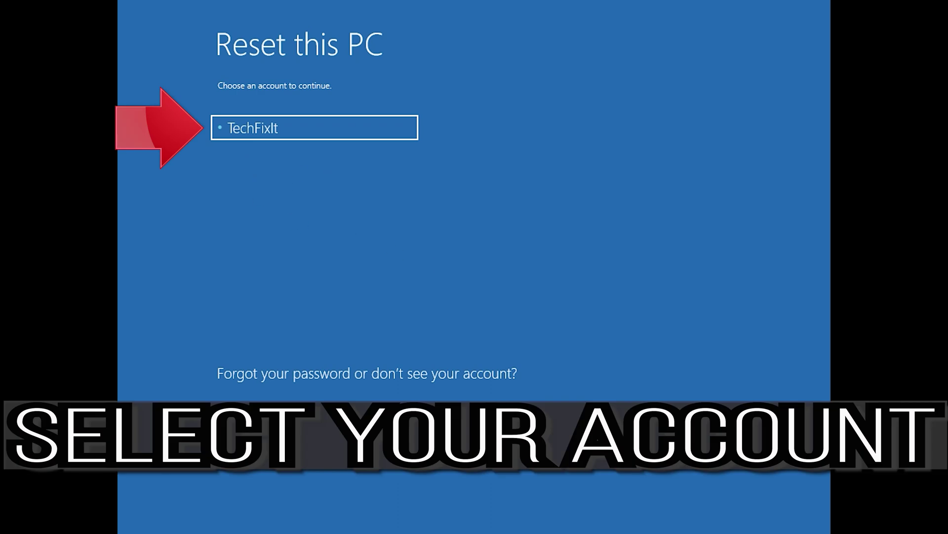
# Step: Authorise with the account and its password, then confirm the Reset
pyautogui.click(354, 123)
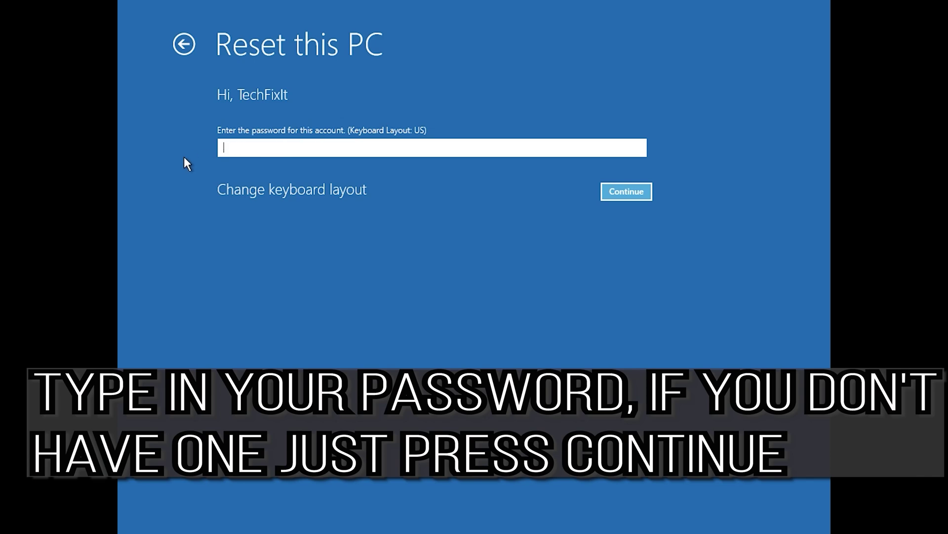
pyautogui.click(617, 196)
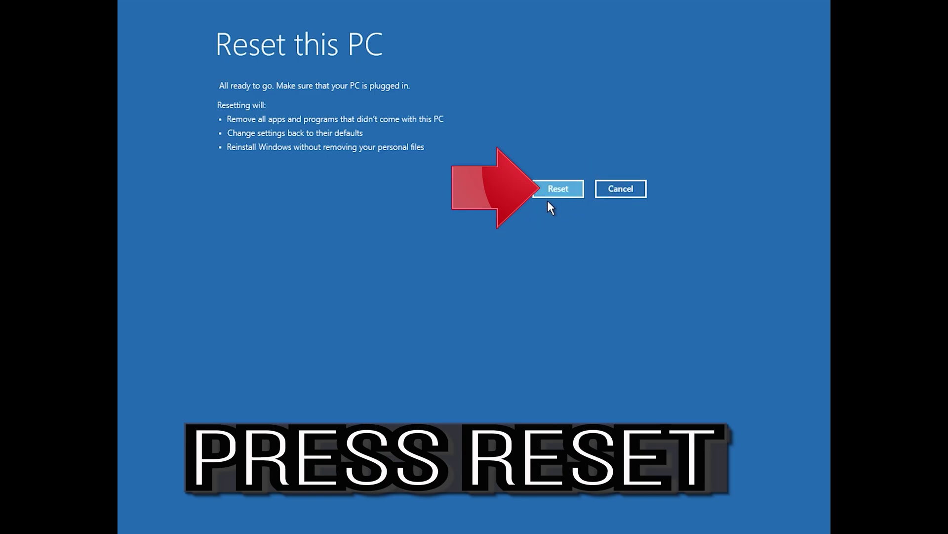
pyautogui.click(563, 190)
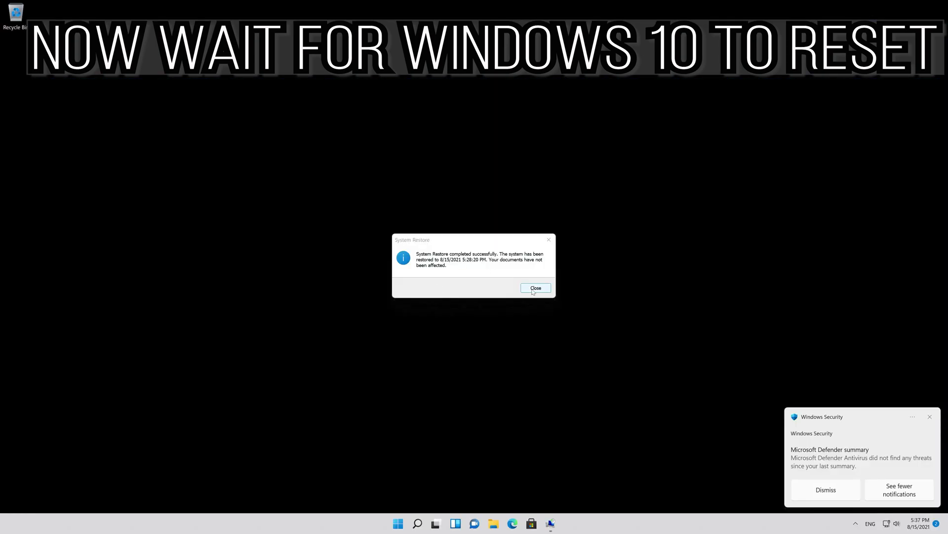
# Step: After the reset completes, dismiss the leftover System Restore message on the desktop
pyautogui.click(533, 291)
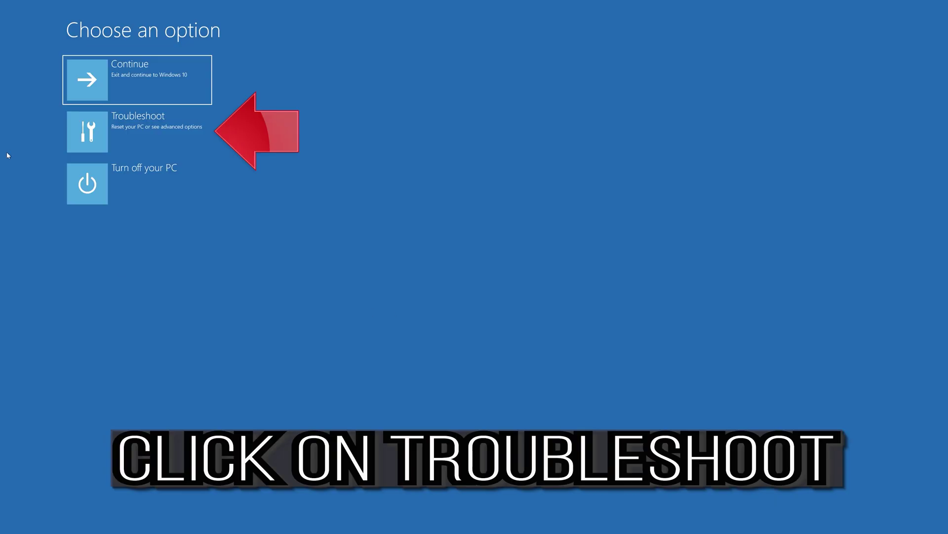
# Step: Launch Command Prompt via Troubleshoot > Advanced options
pyautogui.click(135, 140)
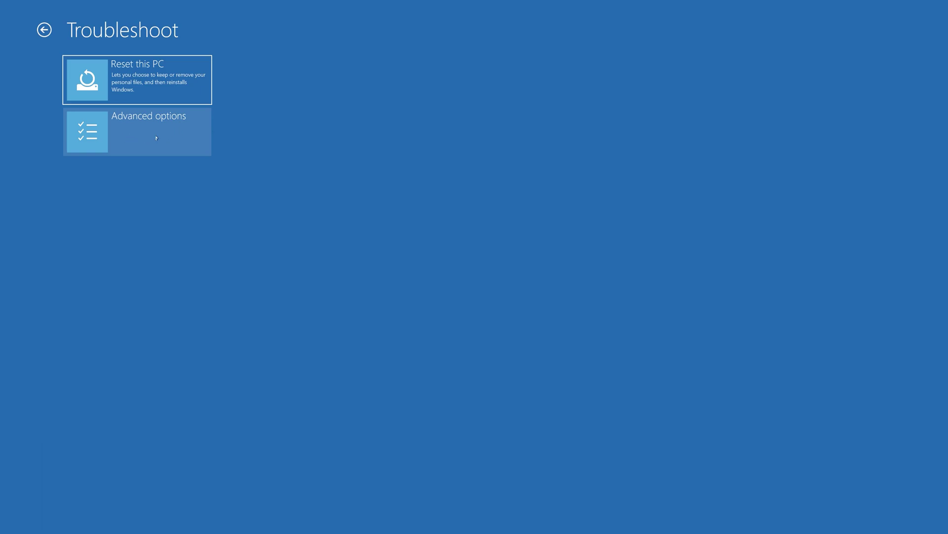
pyautogui.click(153, 137)
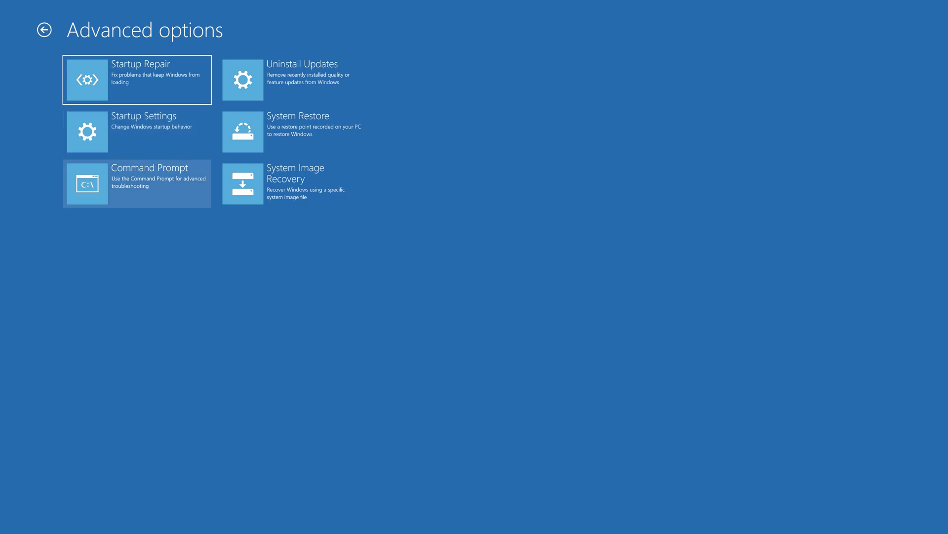
pyautogui.click(179, 189)
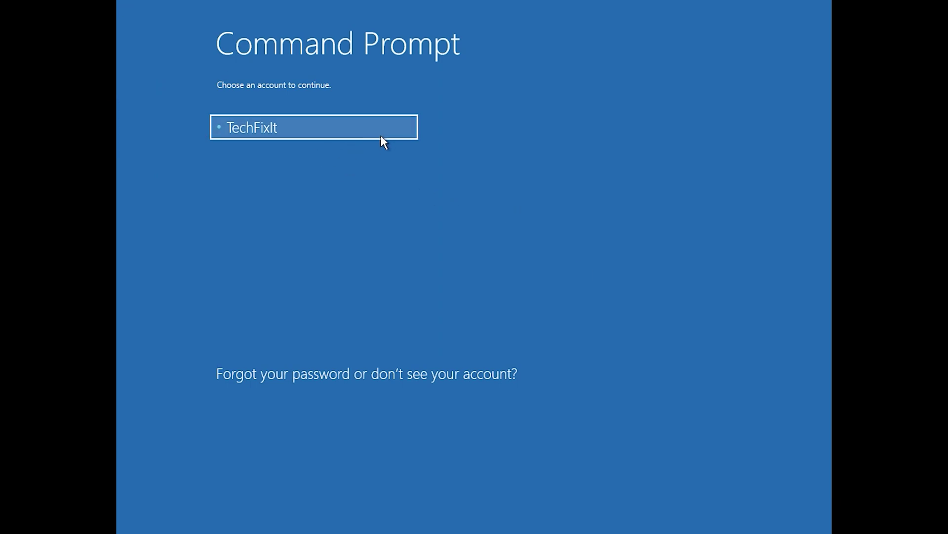
# Step: Select the administrator account and submit its password to open the command window
pyautogui.click(381, 136)
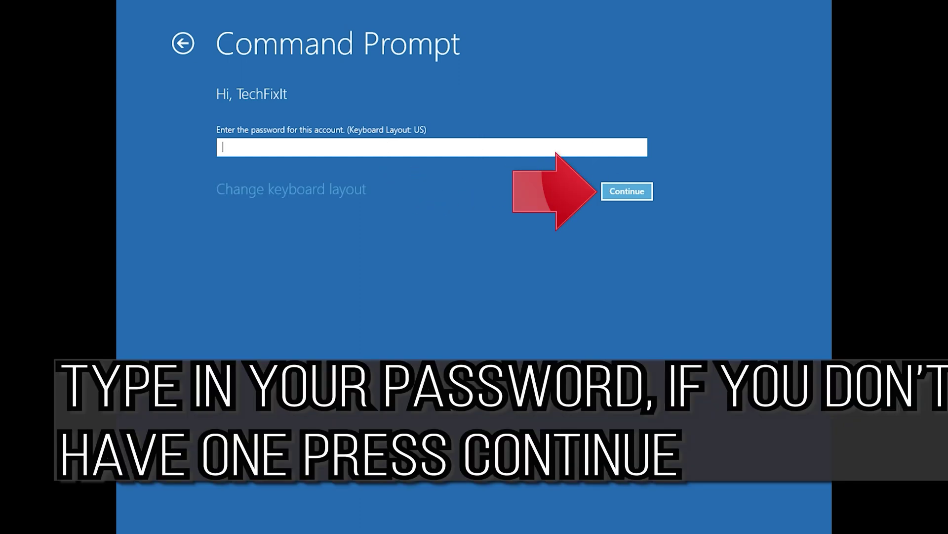
pyautogui.click(624, 195)
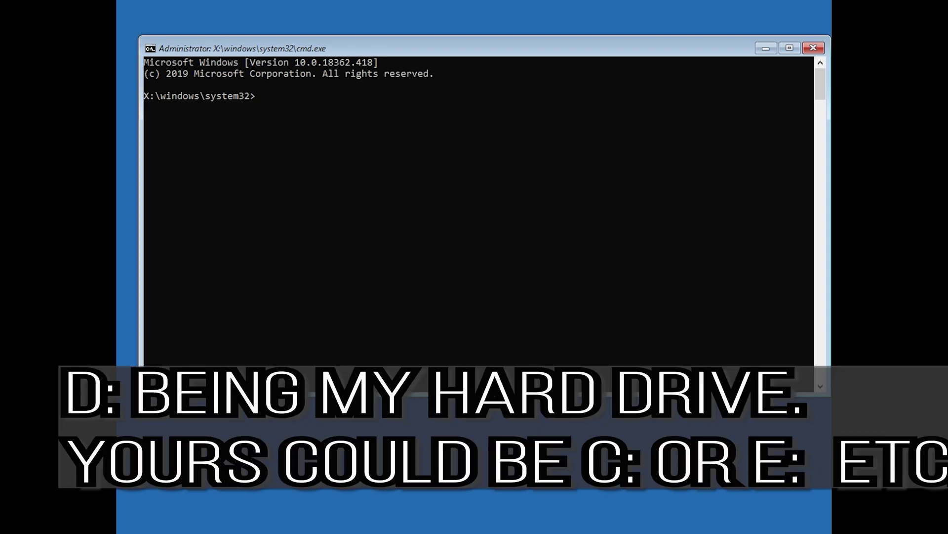
# Step: Run chkdsk /f c: to check drive C:
pyautogui.write('chkdsk')
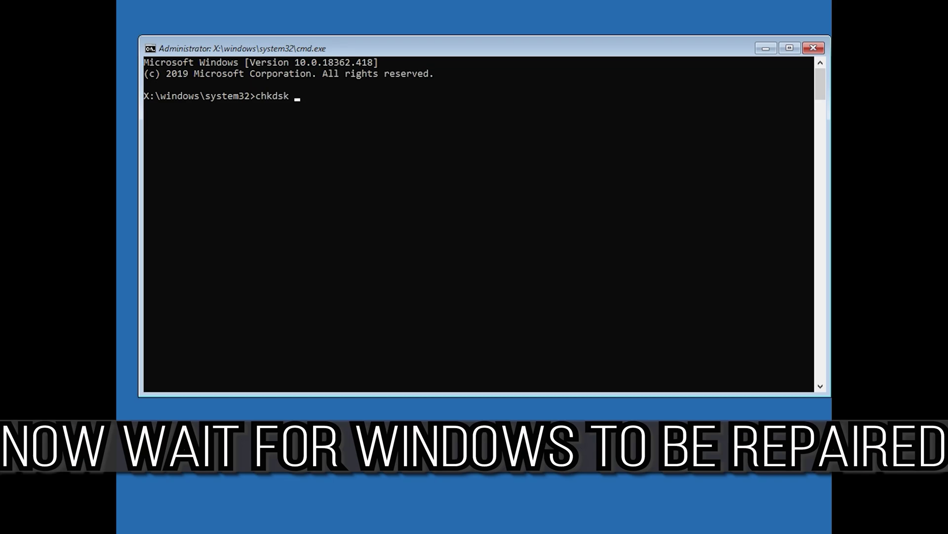
pyautogui.write('/f')
pyautogui.write('c:')
pyautogui.press('Return')
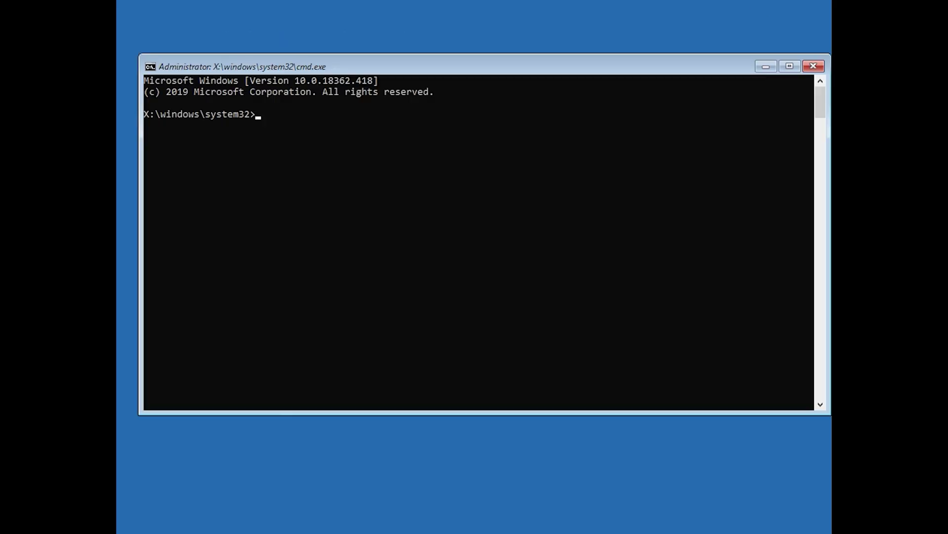
# Step: Correct the misspelled command and run chkdsk /f d: on drive D:
pyautogui.write('chckdsk')
pyautogui.press('BackSpace')
pyautogui.press('BackSpace')
pyautogui.press('BackSpace')
pyautogui.press('BackSpace')
pyautogui.press('BackSpace')
pyautogui.press('BackSpace')
pyautogui.press('BackSpace')
pyautogui.write('chkdsk /f d:')
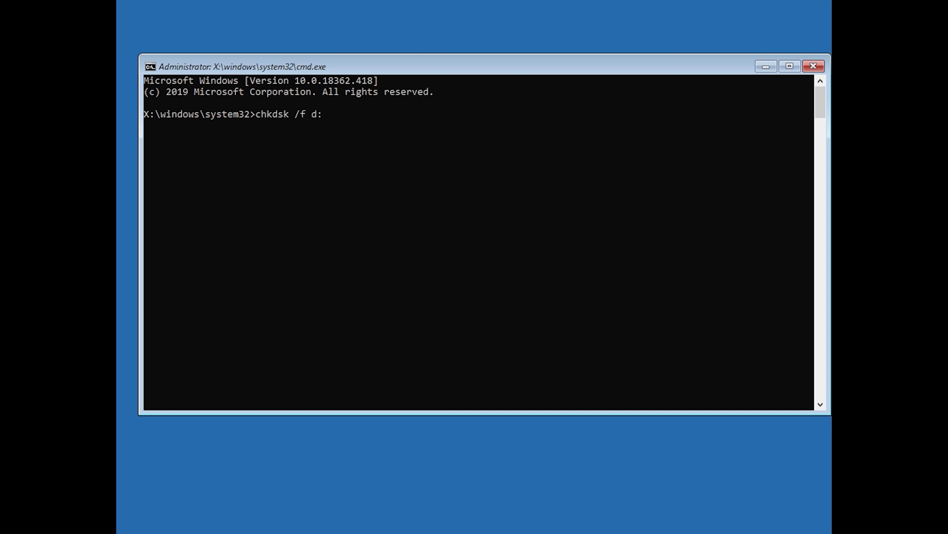
pyautogui.press('Return')
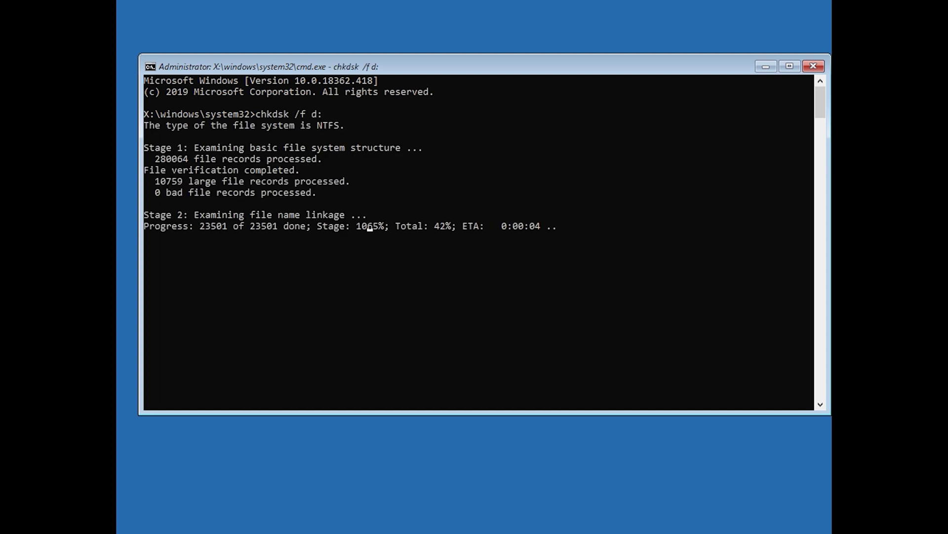
# Step: Exit Command Prompt and restart the computer
pyautogui.write('exit')
pyautogui.press('Return')
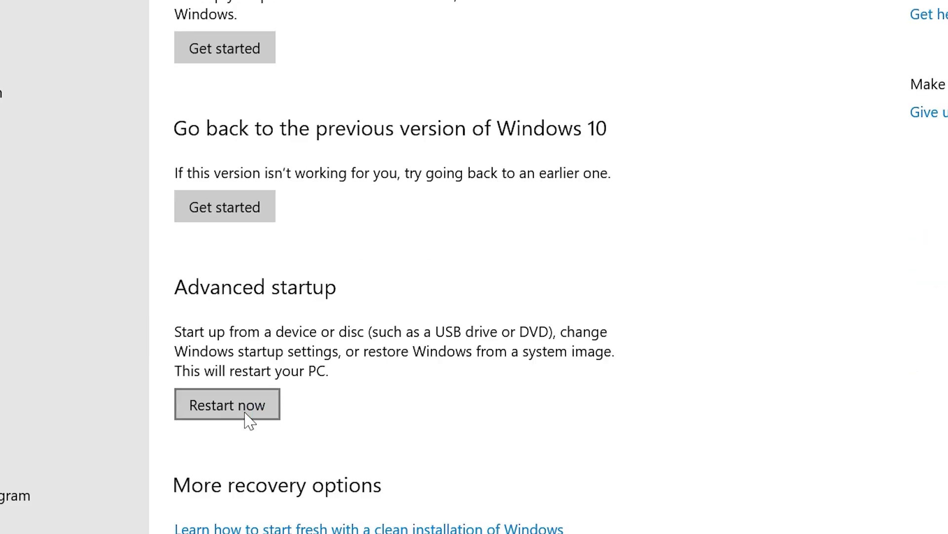
pyautogui.click(245, 416)
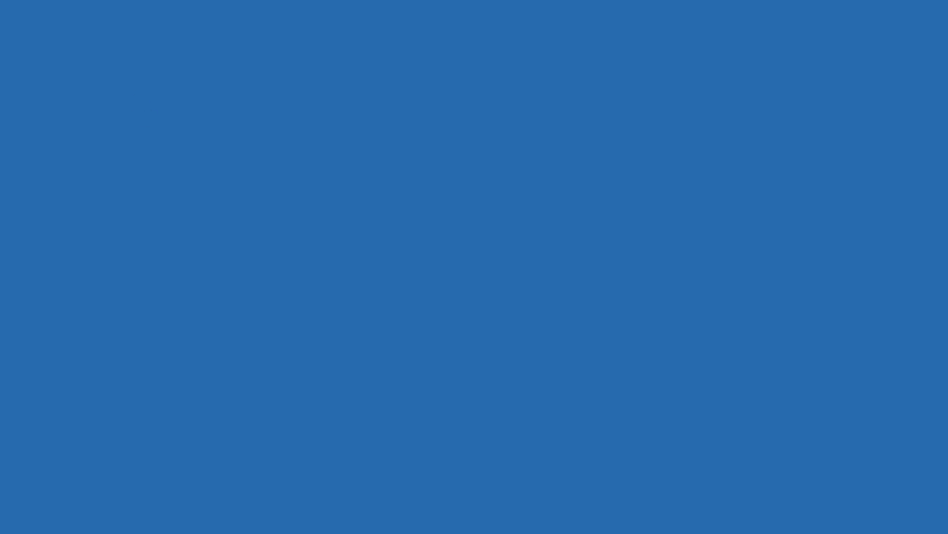